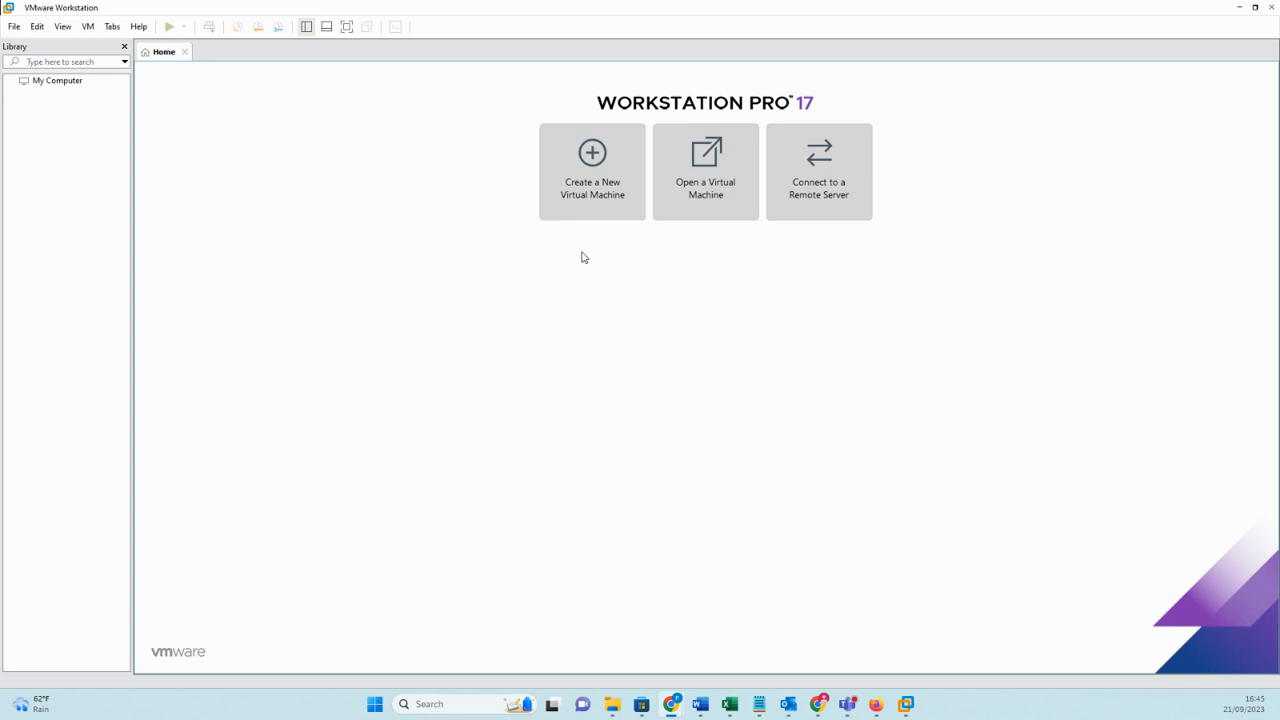
# Start a new virtual machine with the typical configuration, using en-us_windows_server_2022_updated_july_2023_x64_dvd_541692c3 from drive D: as the installer disc image
pyautogui.click(591, 158)
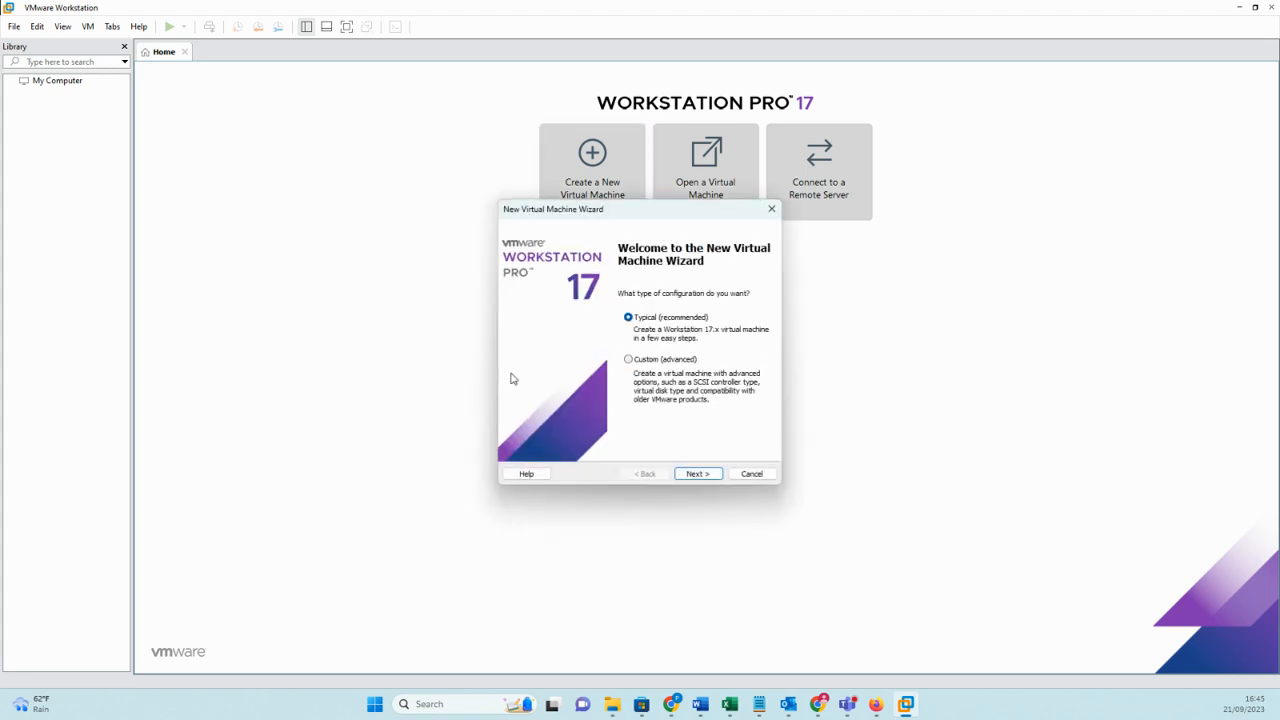
pyautogui.click(698, 474)
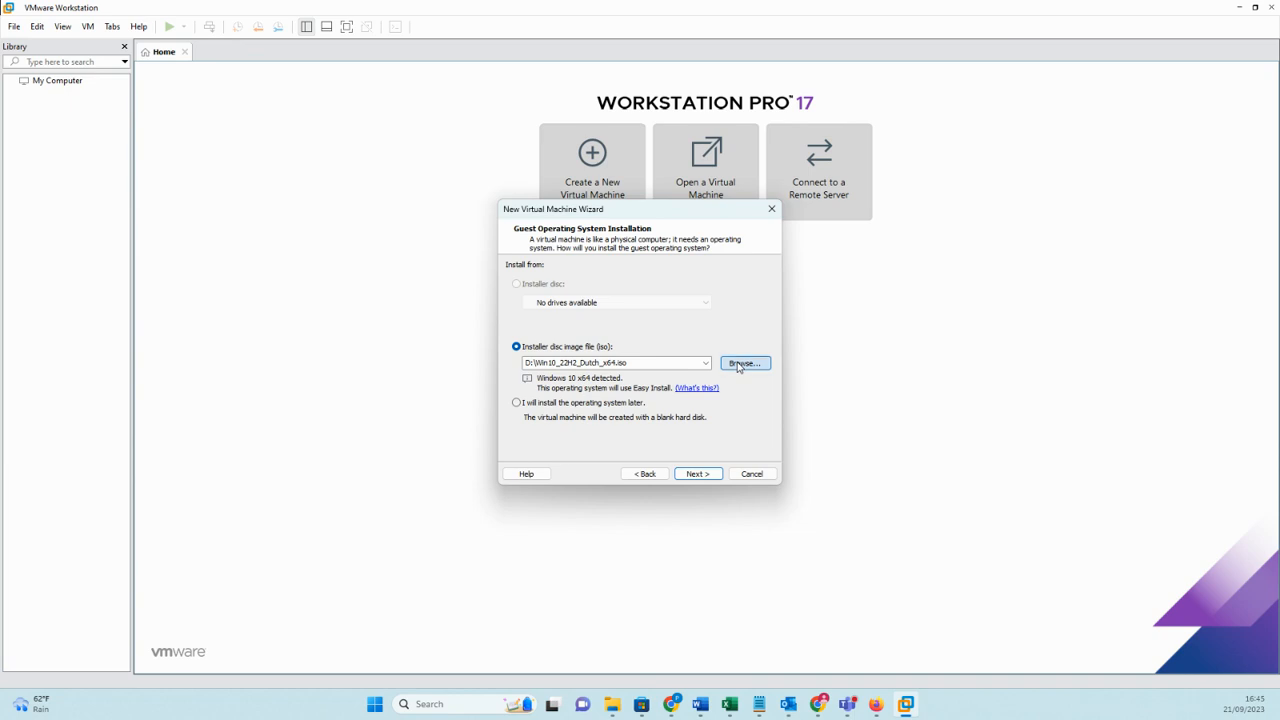
pyautogui.click(740, 366)
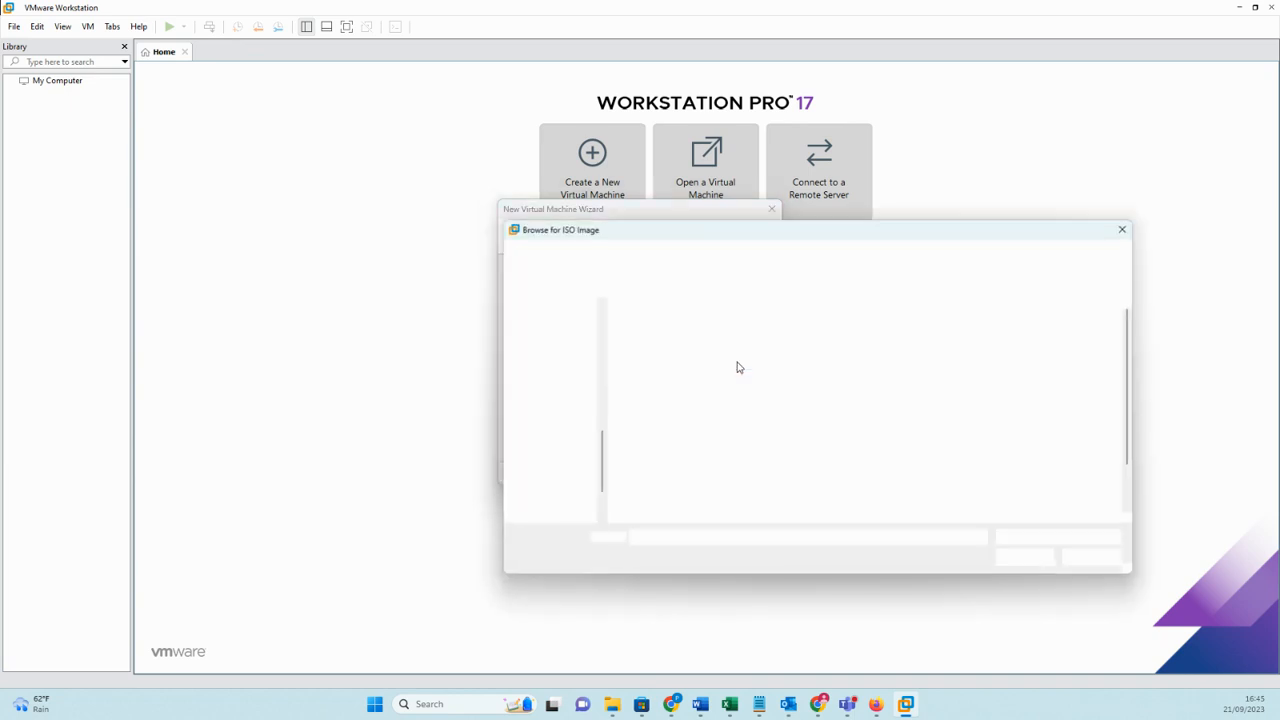
pyautogui.click(710, 494)
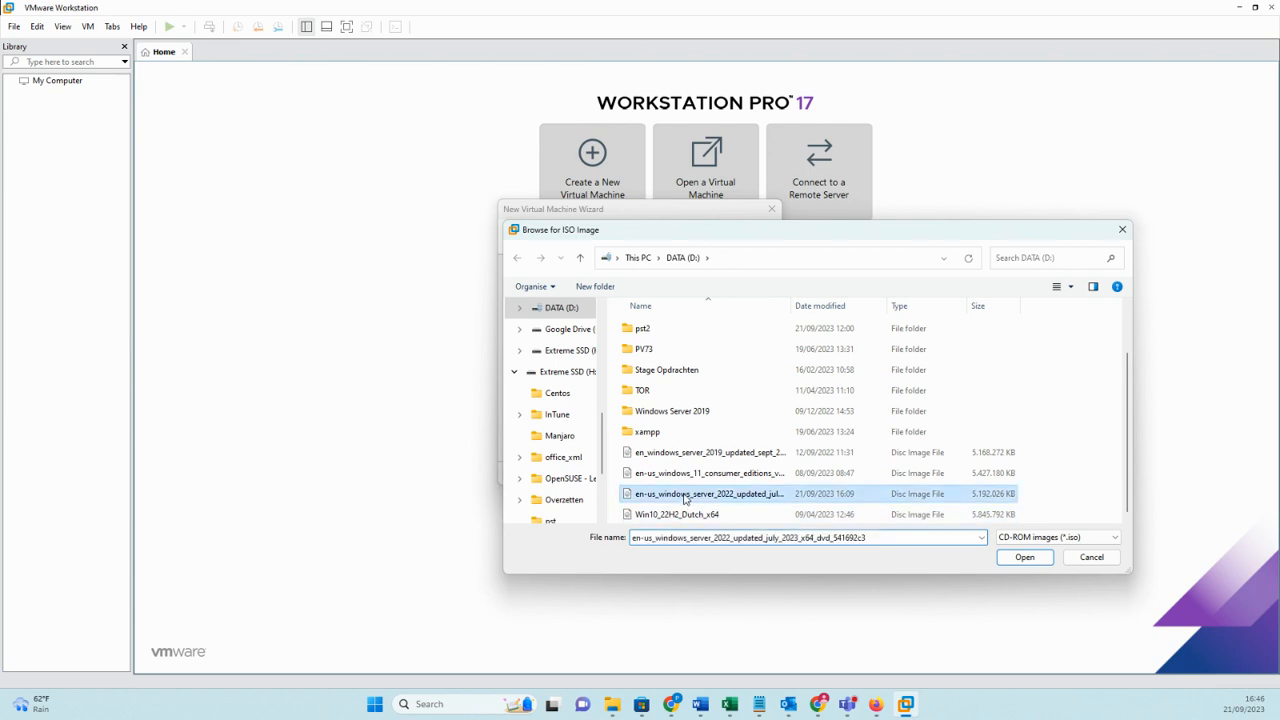
pyautogui.click(1023, 561)
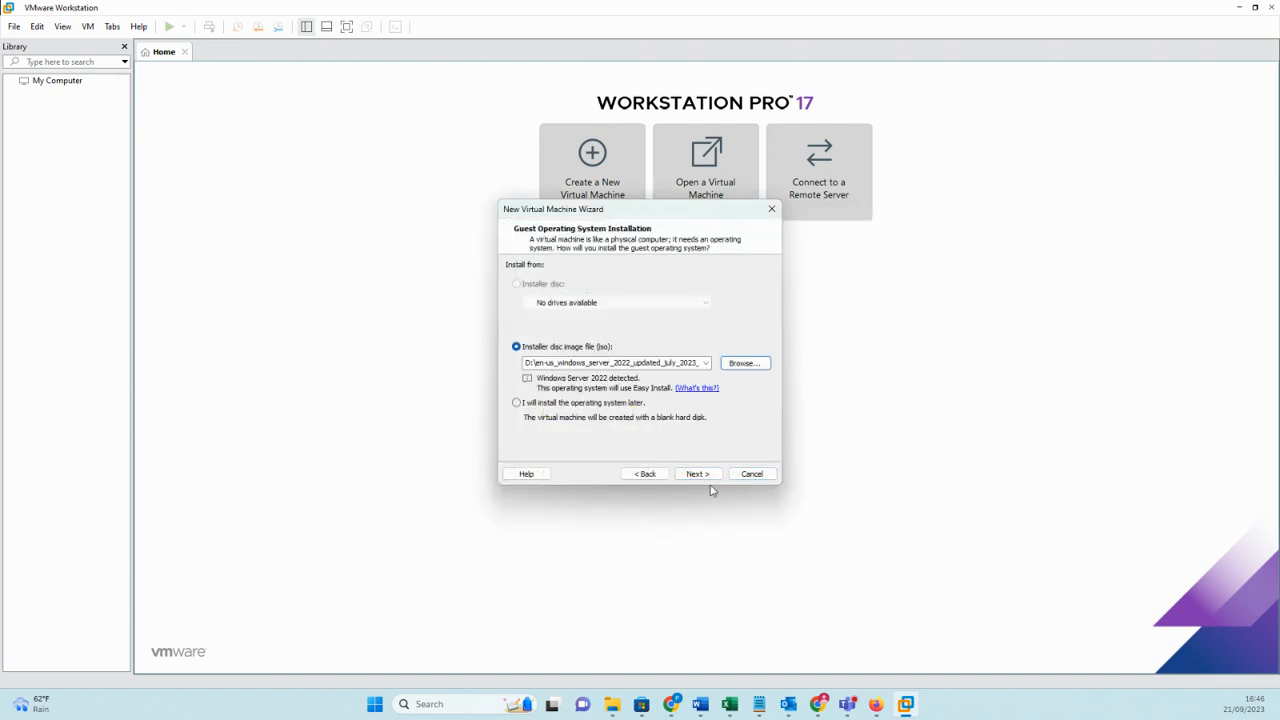
pyautogui.click(709, 476)
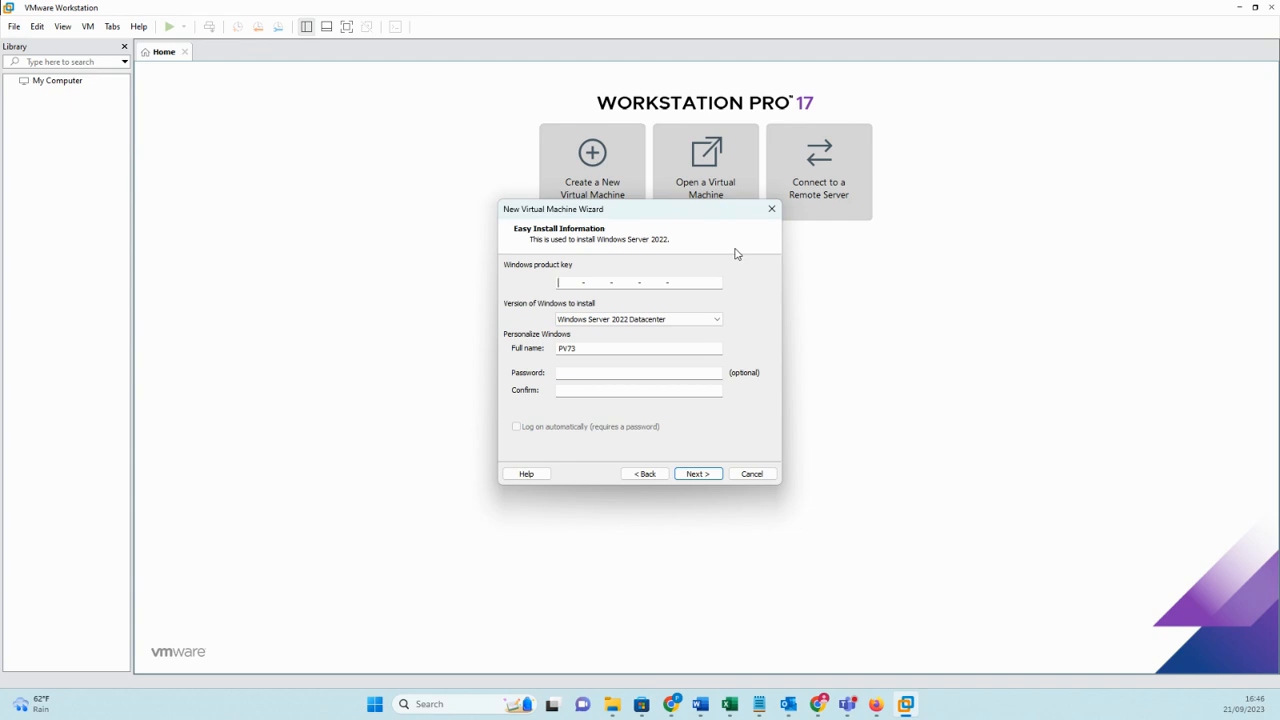
# Choose Windows Server 2022 Standard as the version to install and set the Windows full name to 5MinuteIT
pyautogui.click(670, 320)
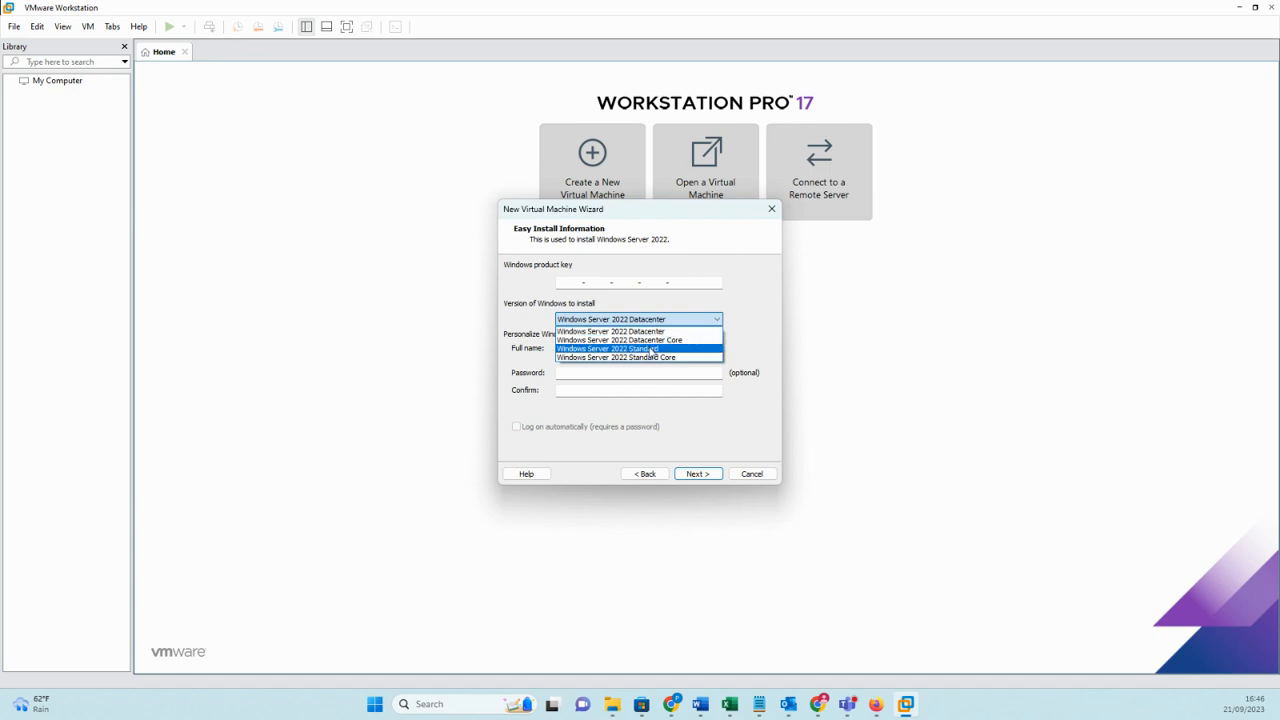
pyautogui.click(651, 350)
pyautogui.press('Tab')
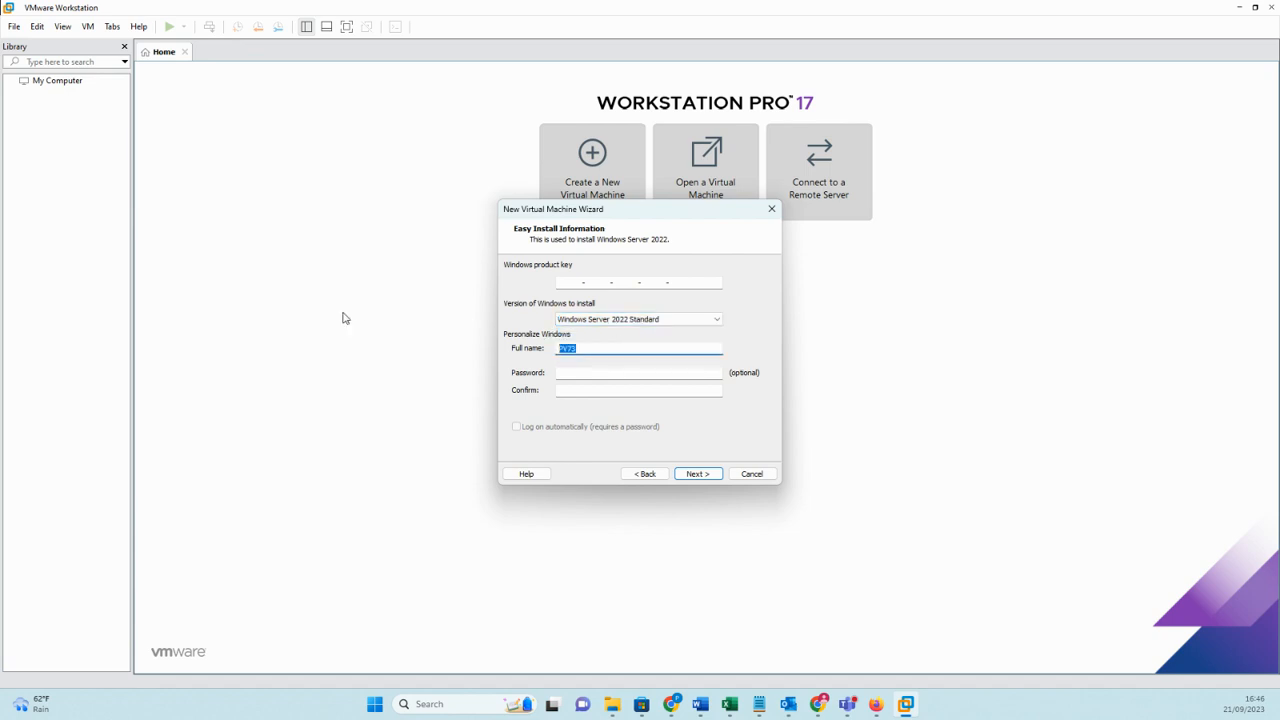
pyautogui.write('user')
pyautogui.press('BackSpace')
pyautogui.press('BackSpace')
pyautogui.press('BackSpace')
pyautogui.press('BackSpace')
pyautogui.write('SMin')
pyautogui.write('uteIT')
pyautogui.press('Tab')
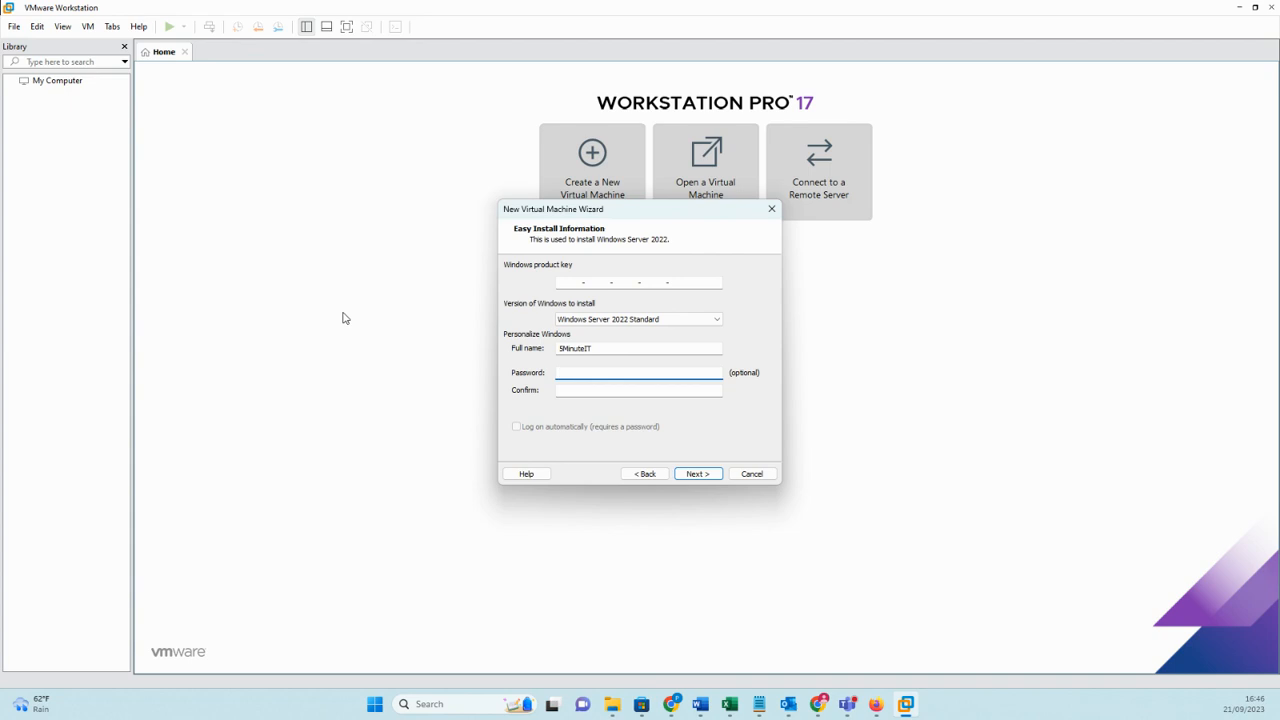
# Enter and confirm the Windows account password, and continue without a Windows product key
pyautogui.write('********')
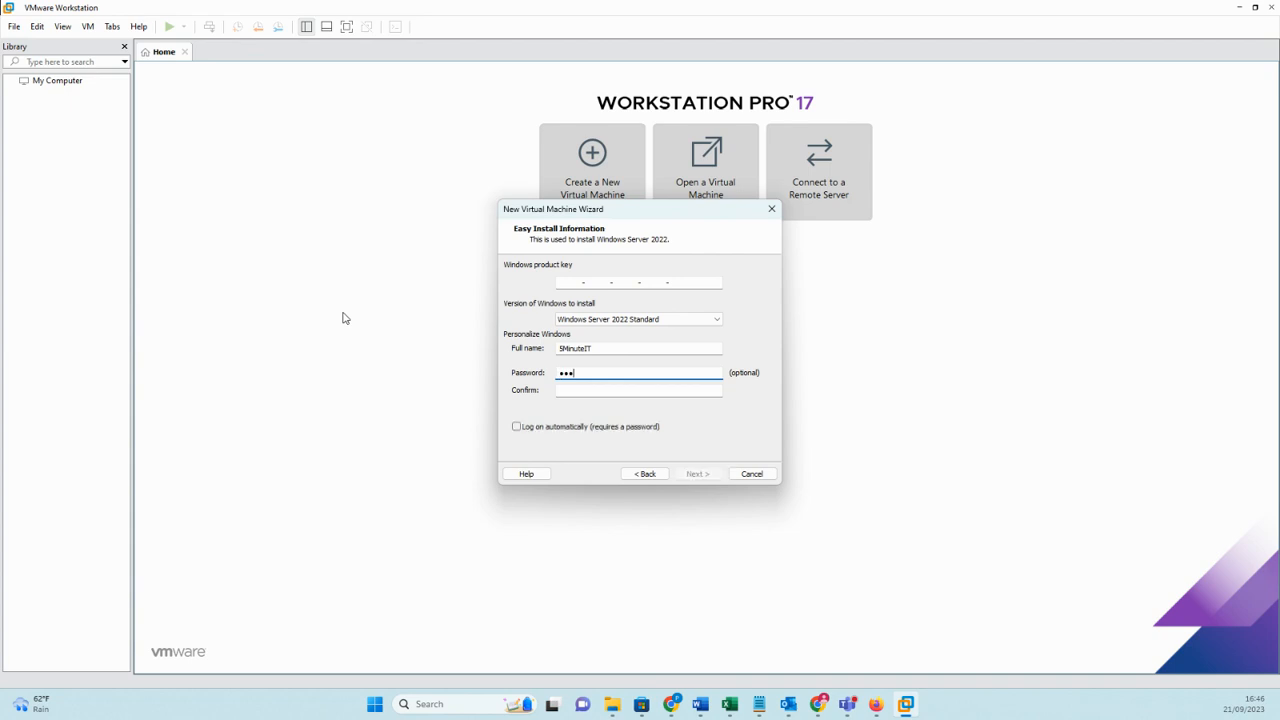
pyautogui.write('***')
pyautogui.press('Tab')
pyautogui.write('***********')
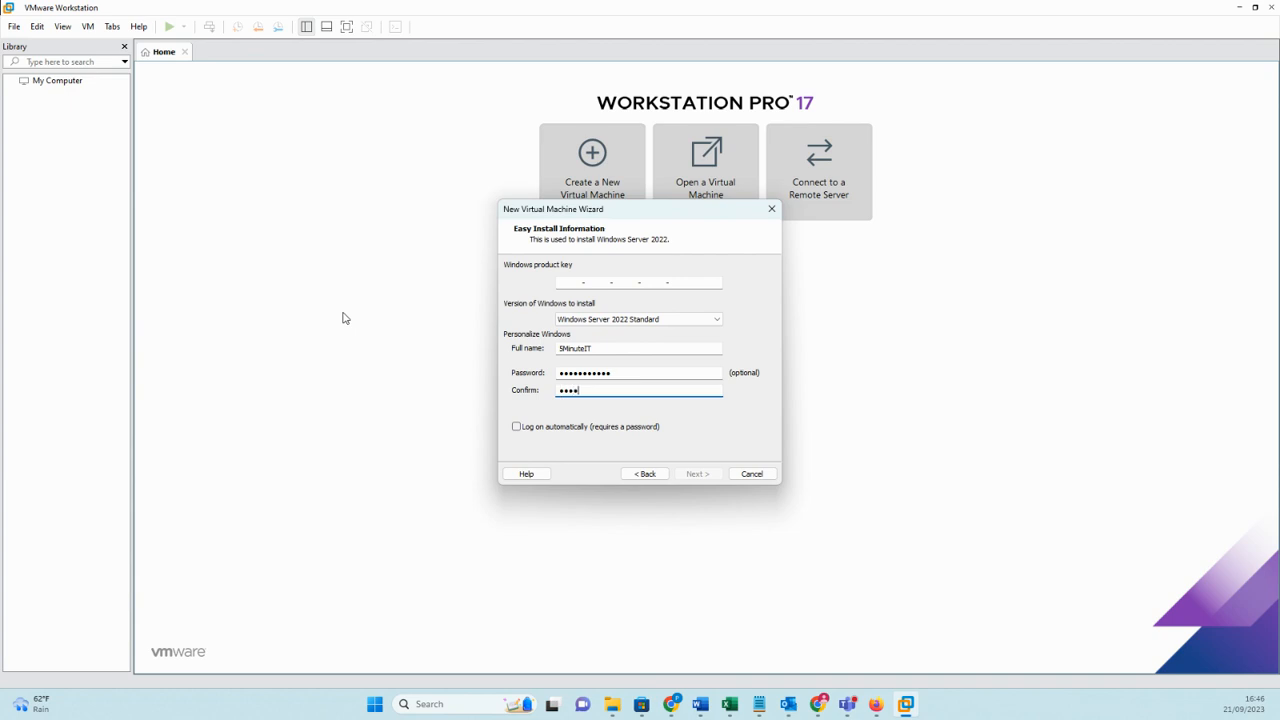
pyautogui.write('*')
pyautogui.click(697, 474)
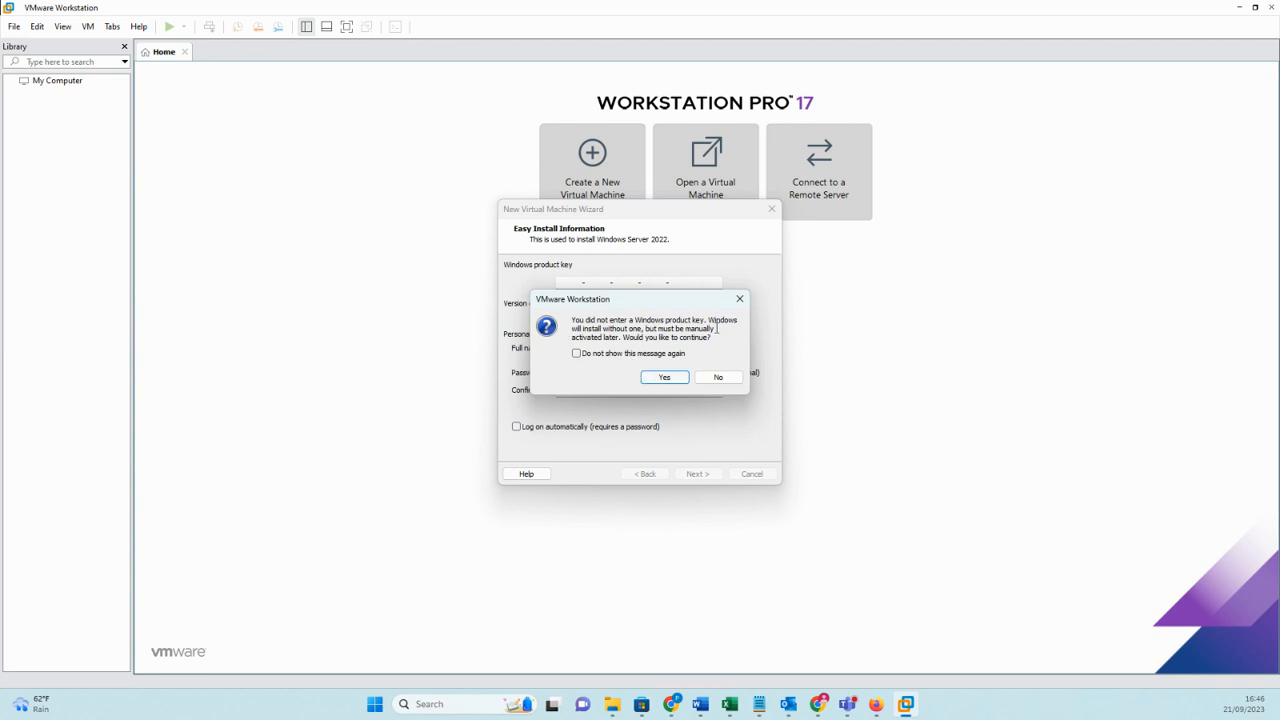
pyautogui.click(659, 384)
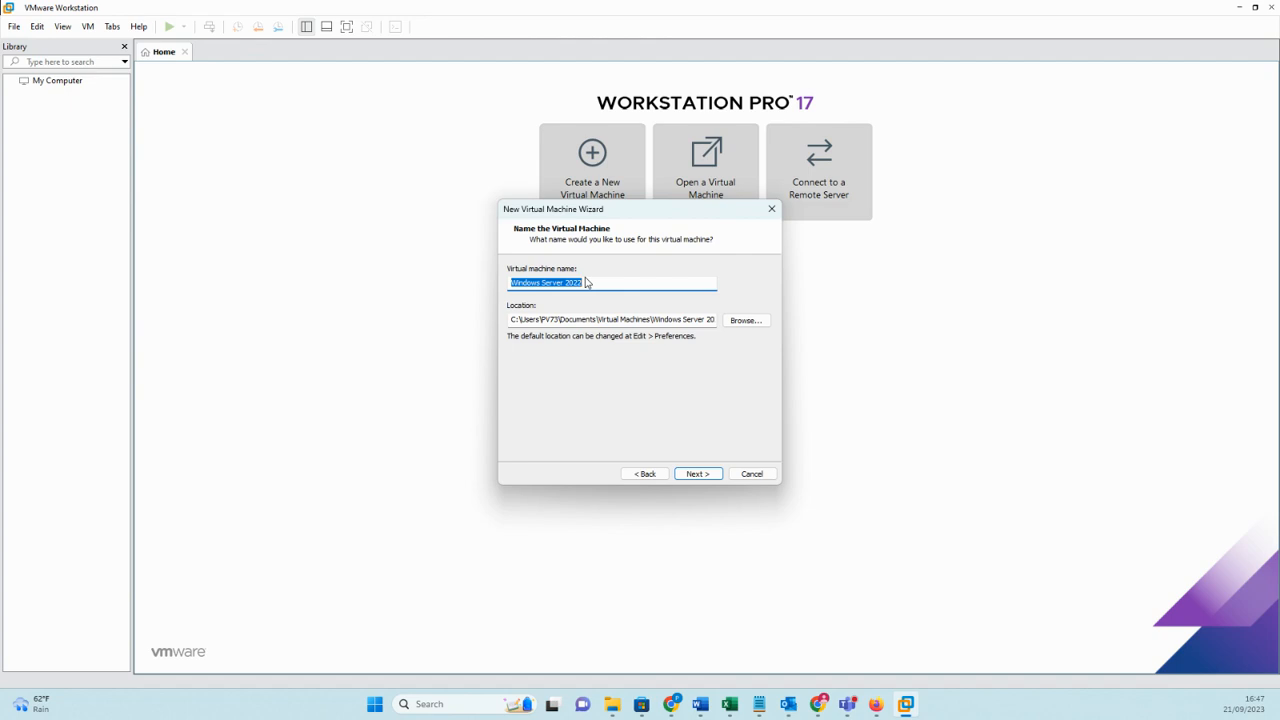
# Keep the virtual machine name Windows Server 2022 and set its location to the Extreme SSD drive (H:)
pyautogui.click(738, 330)
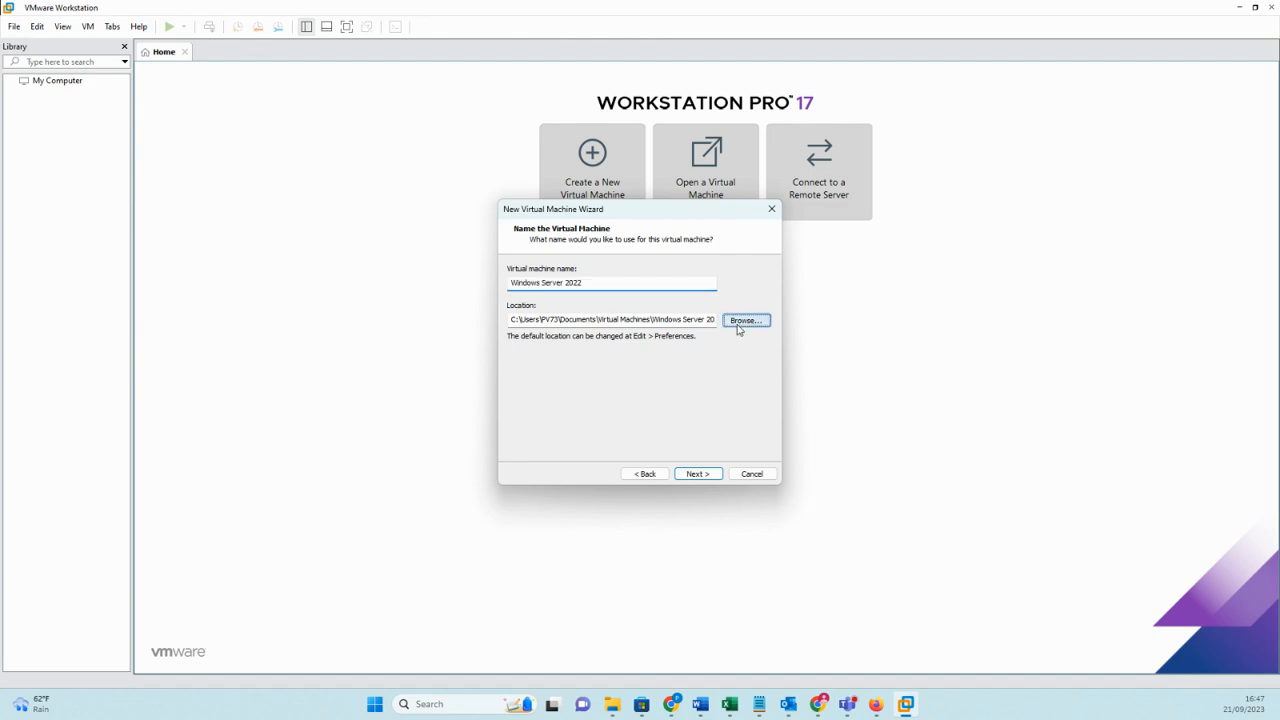
pyautogui.scroll(-5, 618, 400)
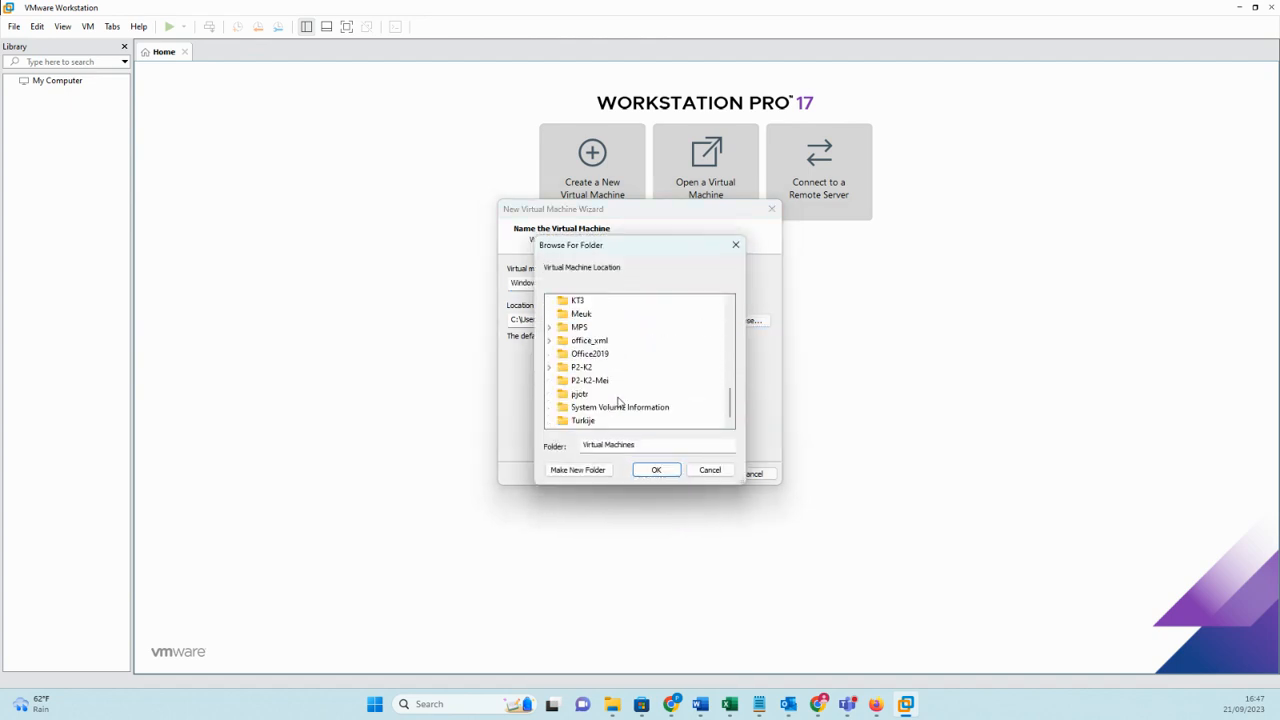
pyautogui.scroll(5, 618, 402)
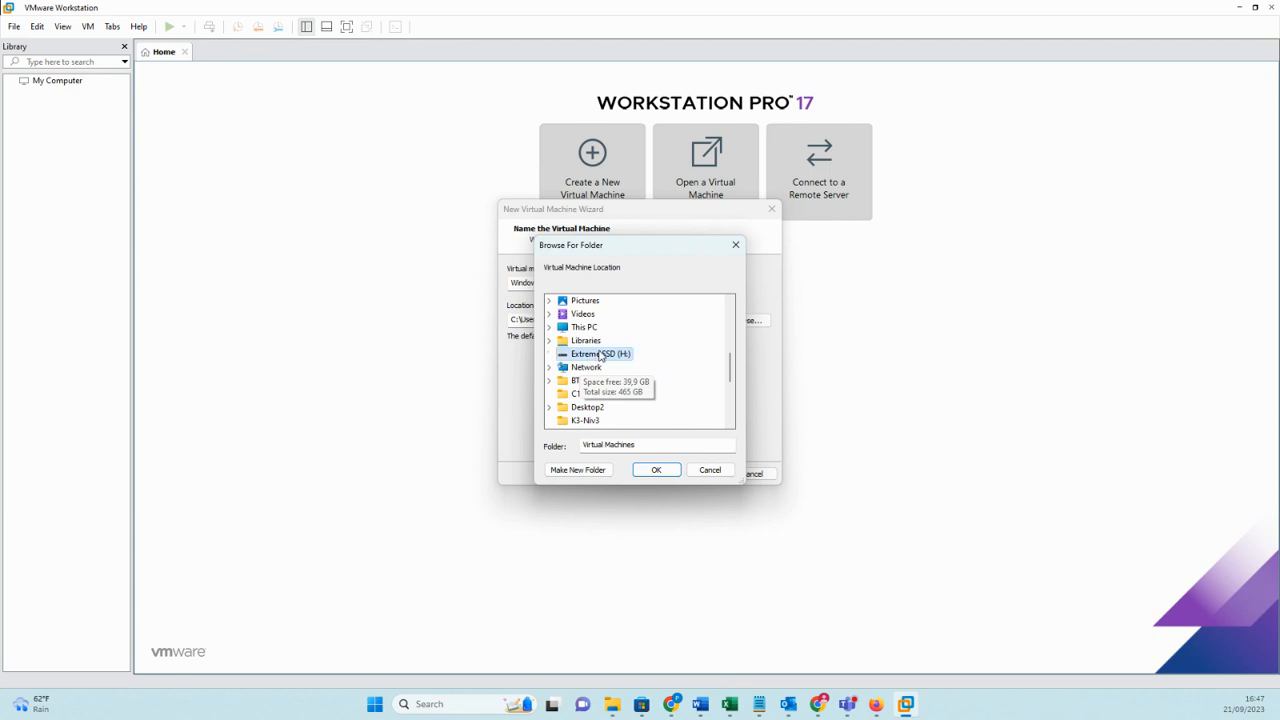
pyautogui.click(600, 355)
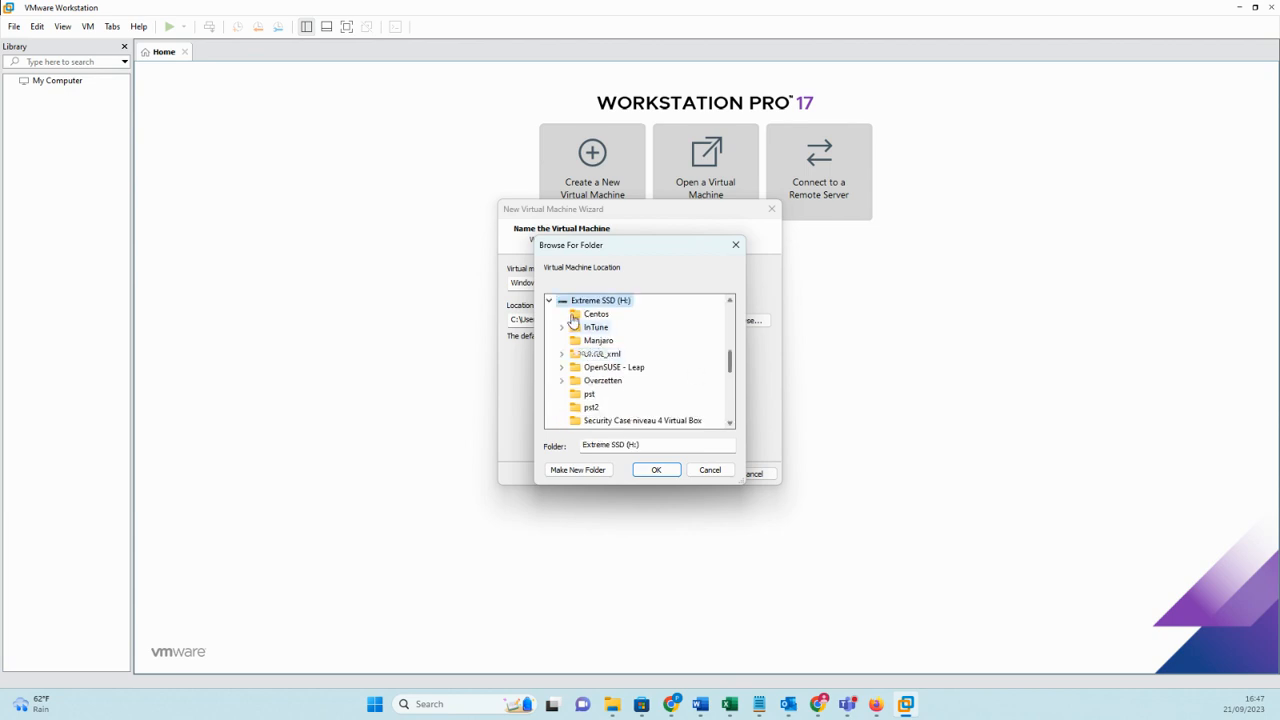
pyautogui.click(656, 470)
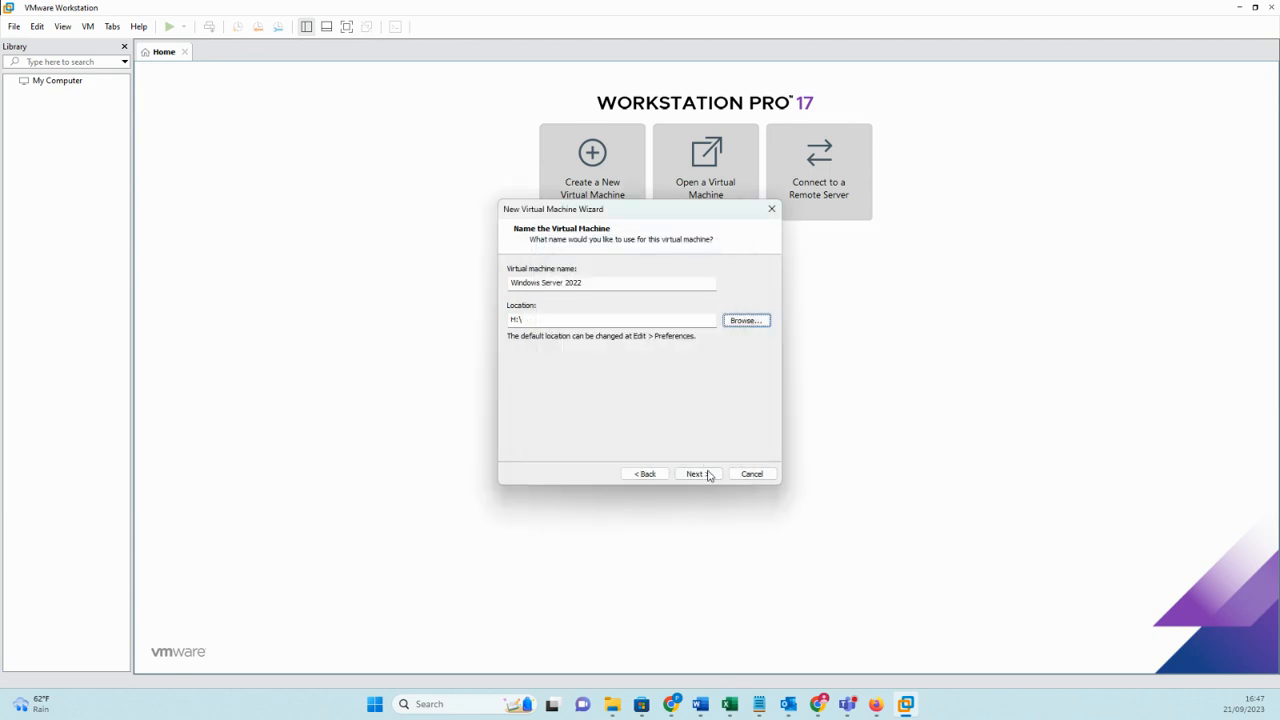
pyautogui.click(707, 474)
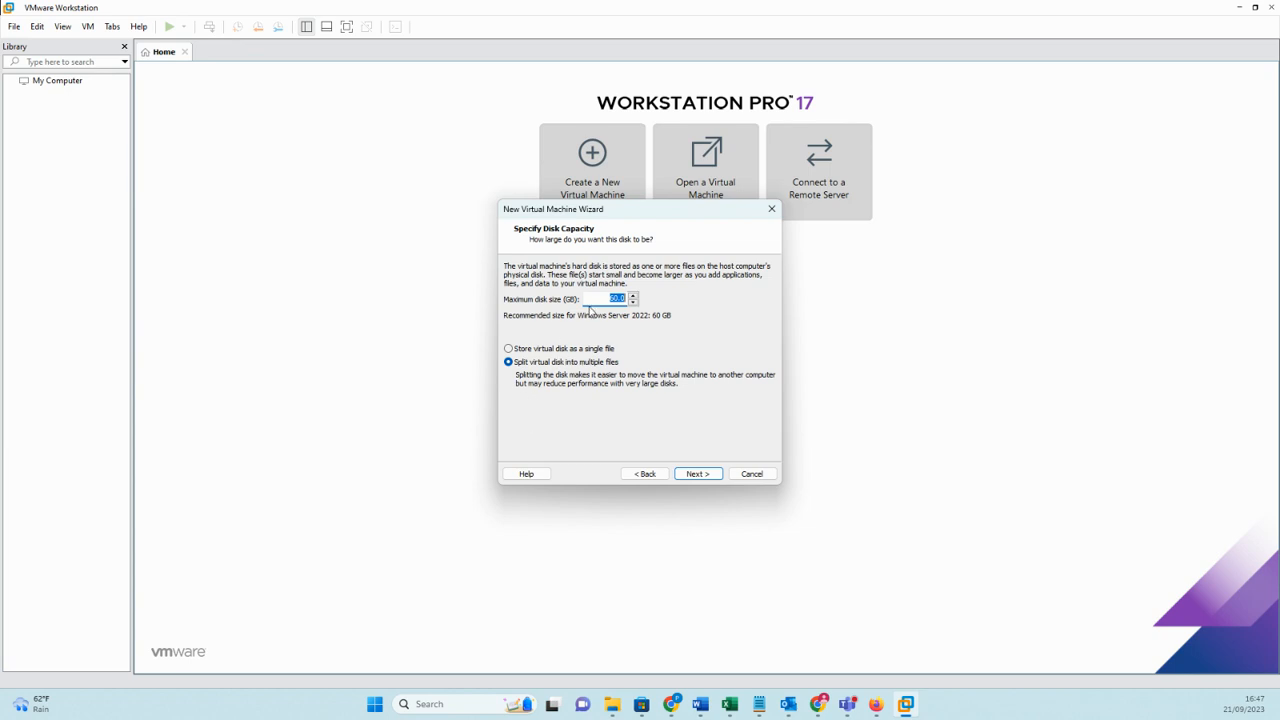
# Store the 60 GB virtual disk as a single file and finish creating the virtual machine so that it powers on
pyautogui.click(566, 349)
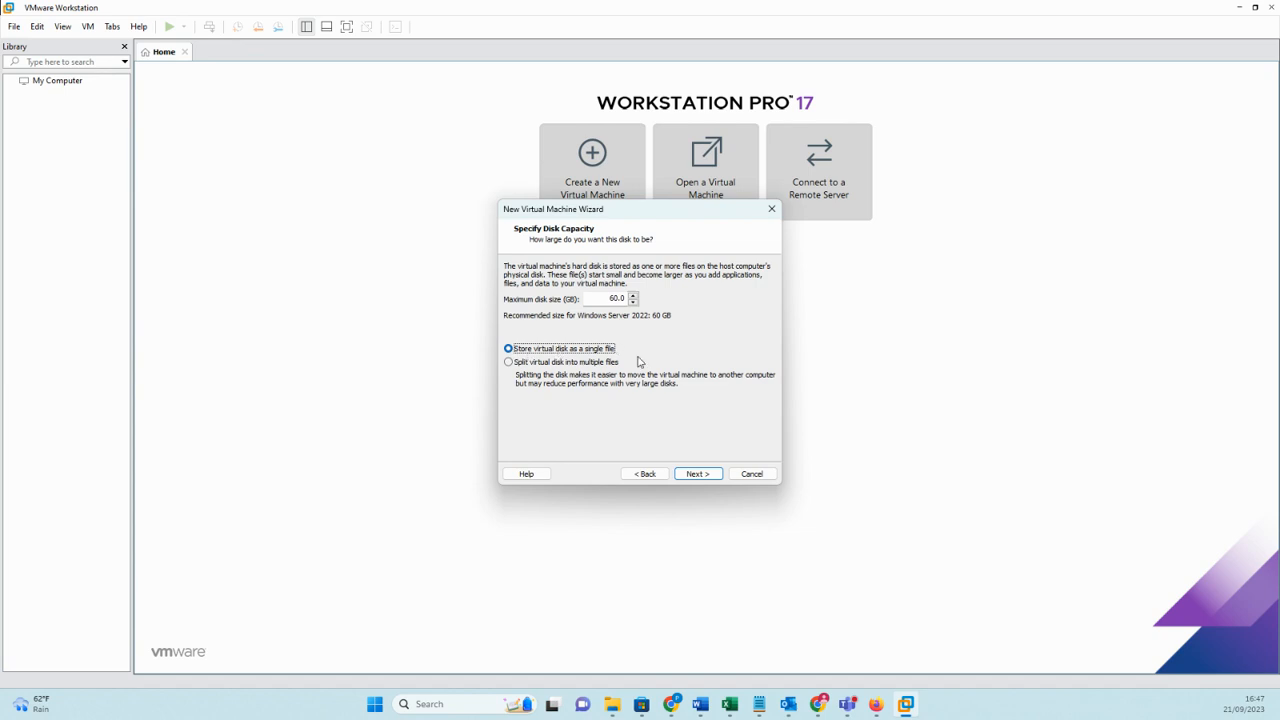
pyautogui.click(699, 476)
pyautogui.click(699, 476)
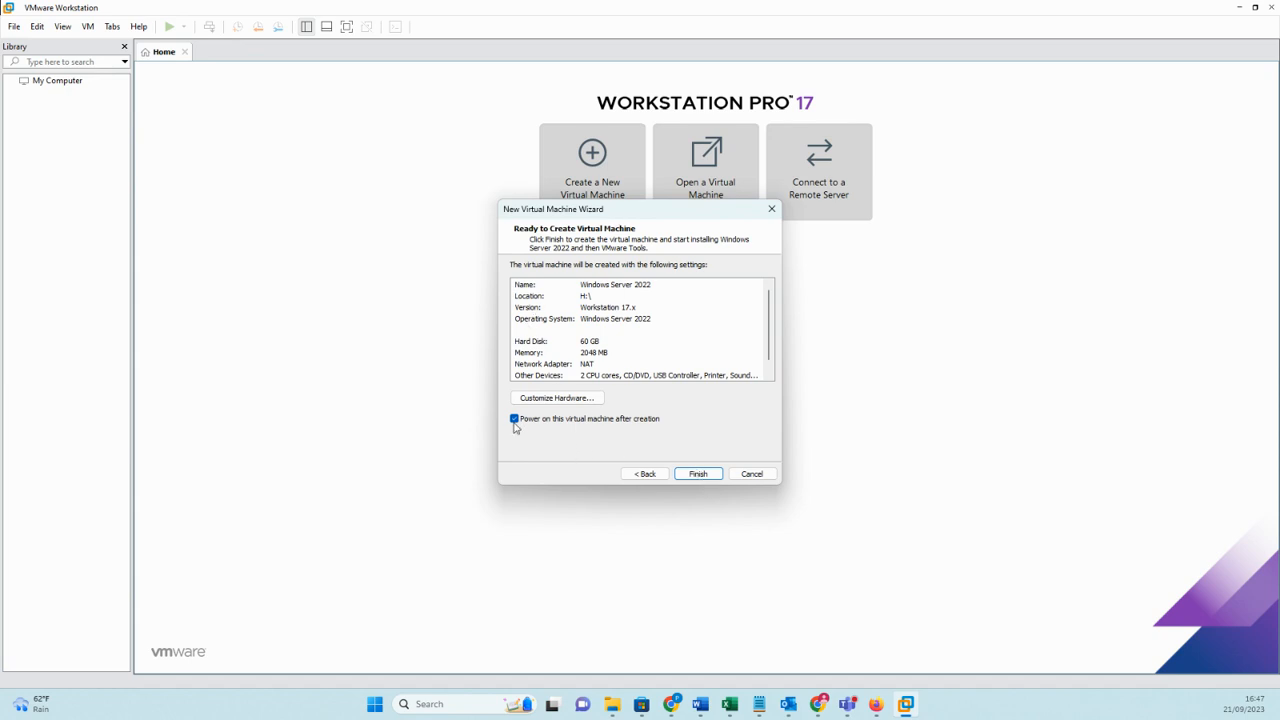
pyautogui.click(690, 476)
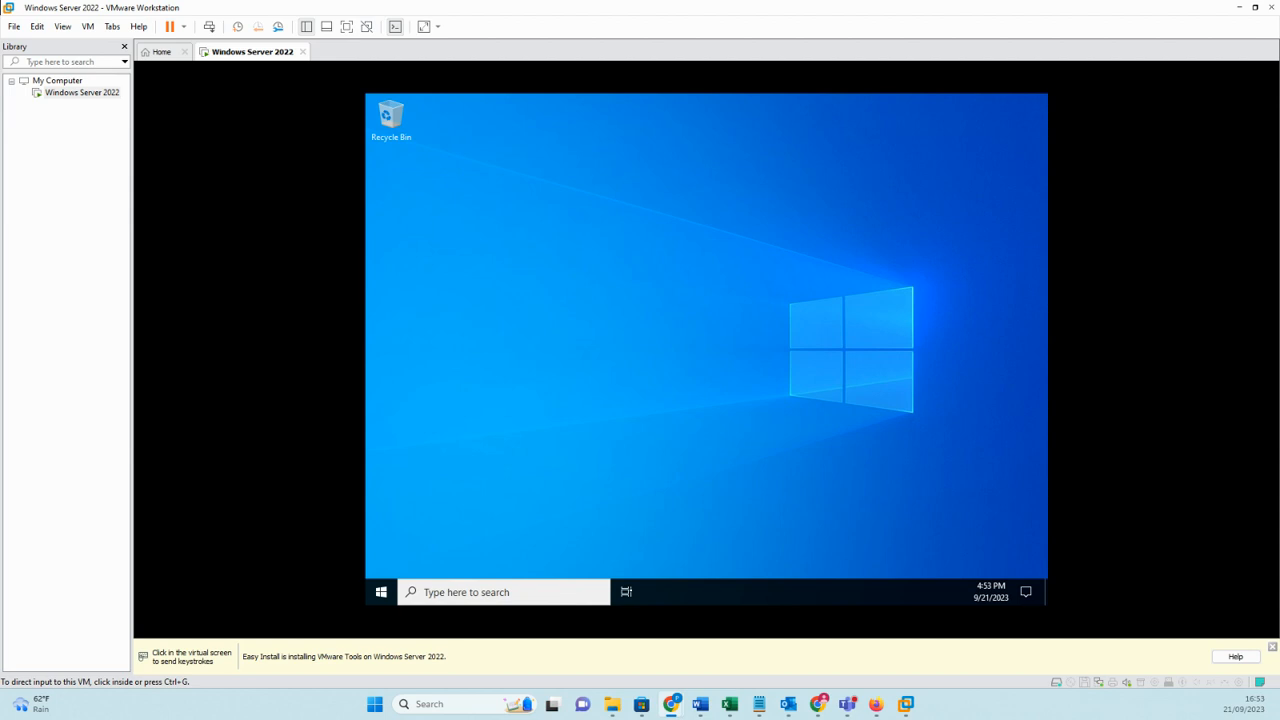
pyautogui.click(381, 595)
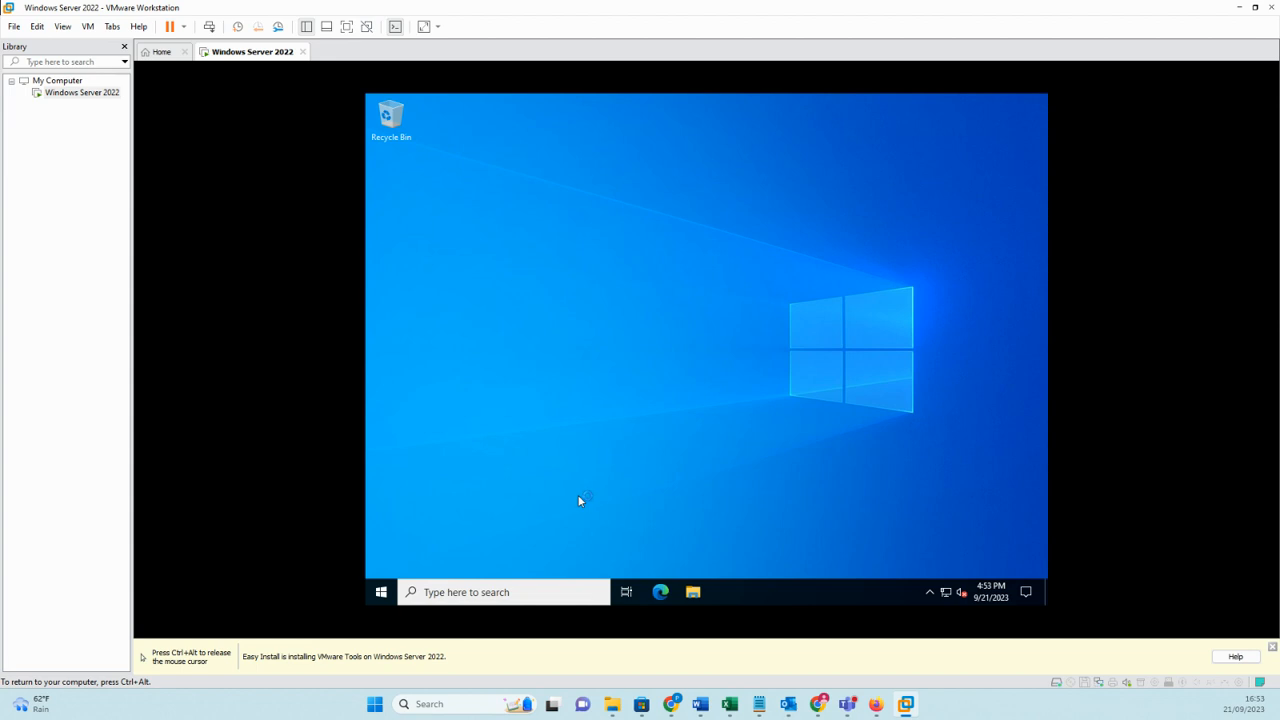
pyautogui.hotkey('ctrl', 'alt')
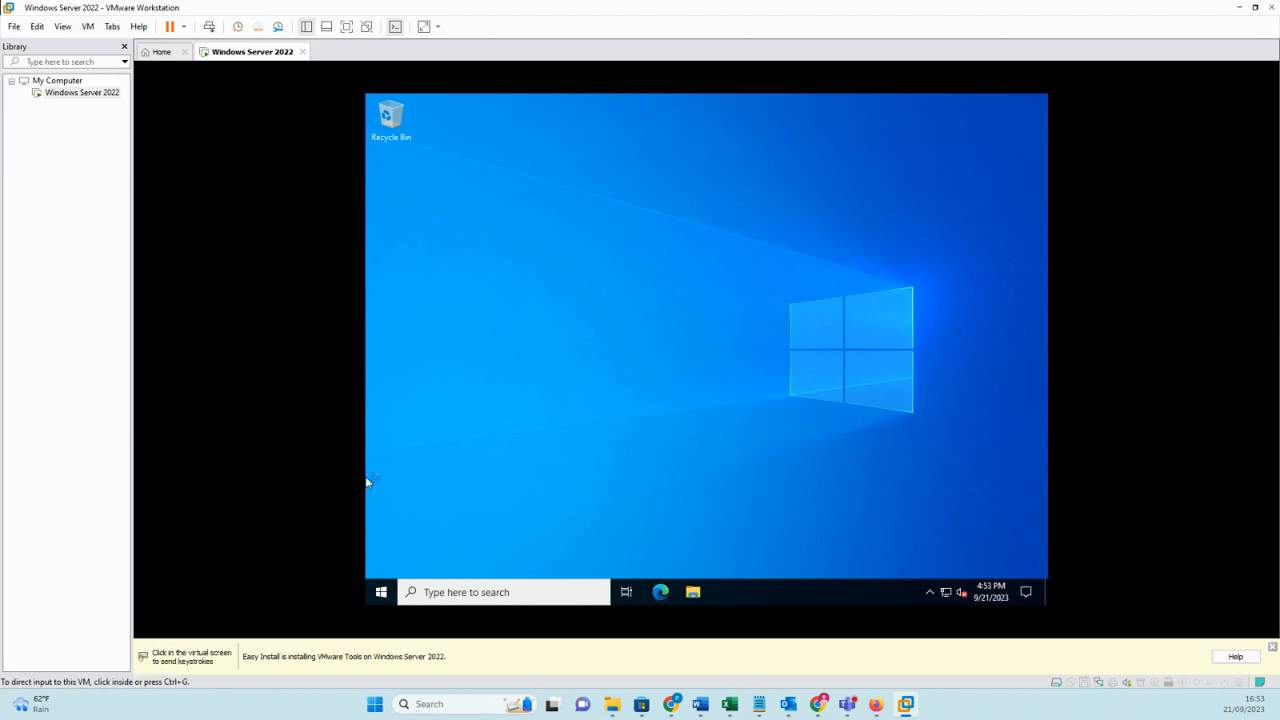